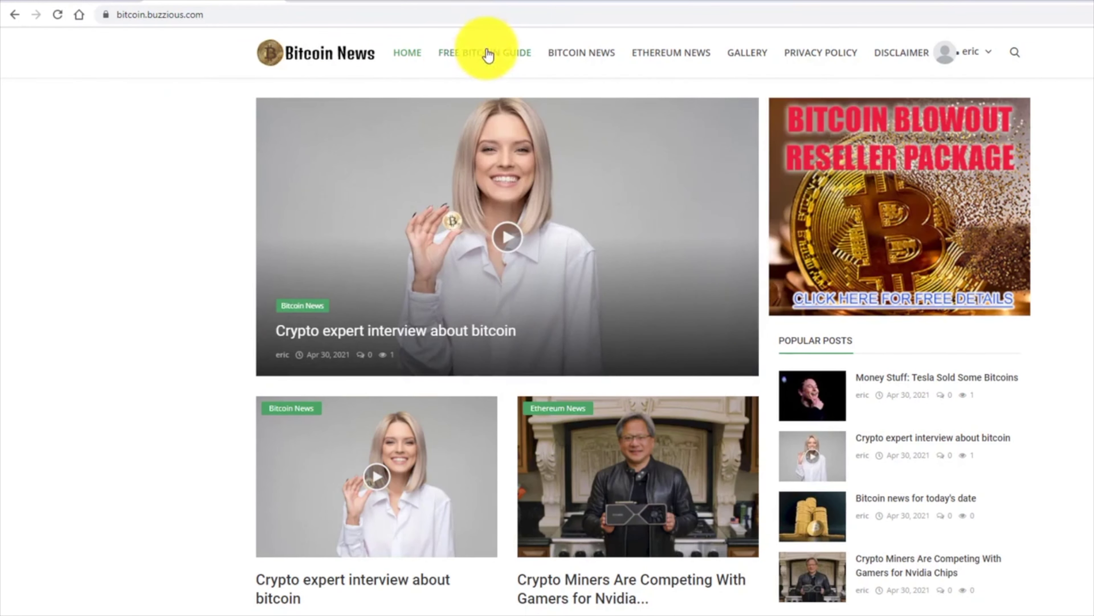
Step: Open the Free Bitcoin Guide page of the Bitcoin News site and look over its offer and sign-up form
left_click(485, 58)
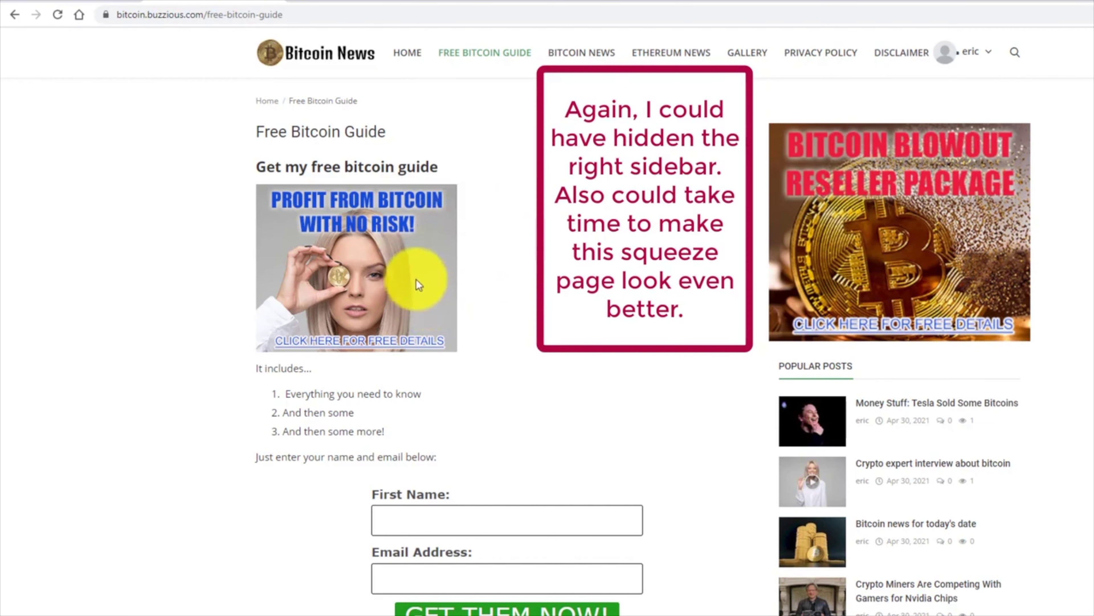
scroll(169, 352, "down", 6)
scroll(169, 352, "up", 6)
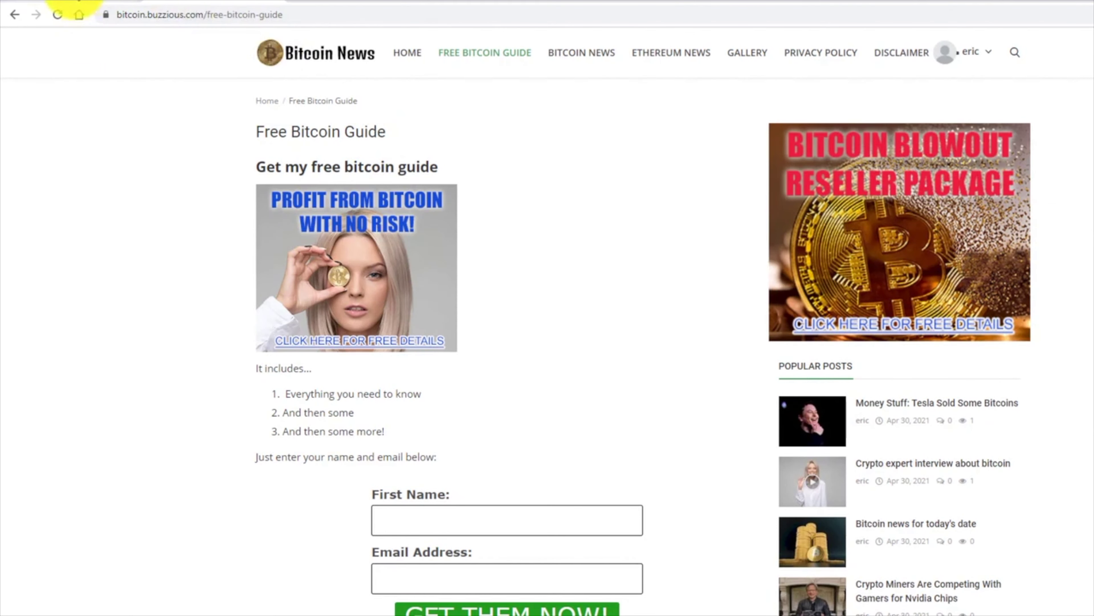
Step: Switch to the Buzzious admin area and open a blank form for adding a post
left_click(76, 3)
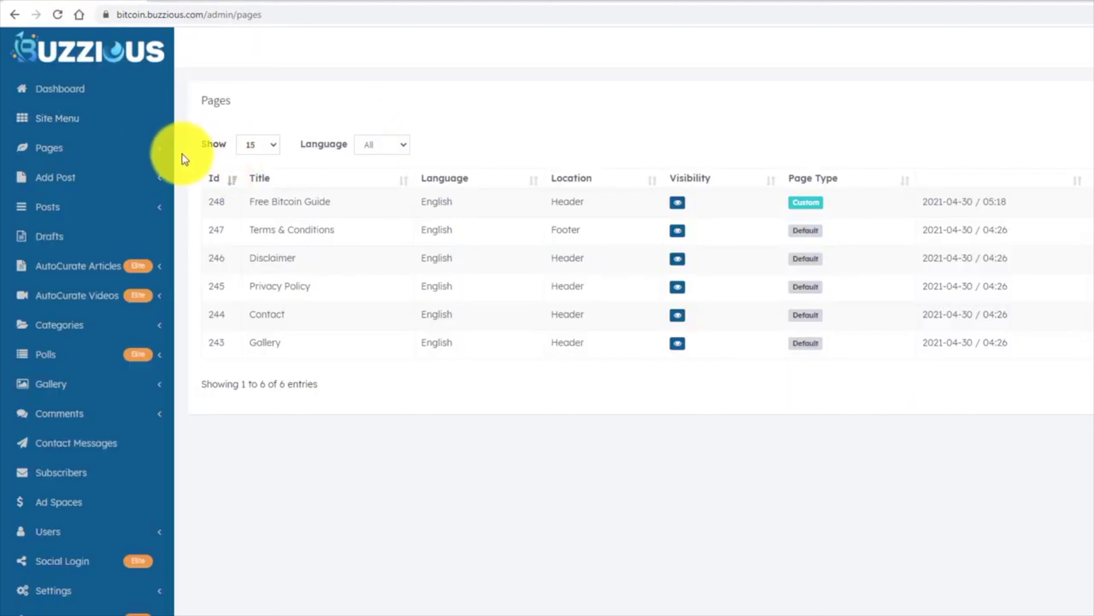
left_click(154, 179)
left_click(62, 215)
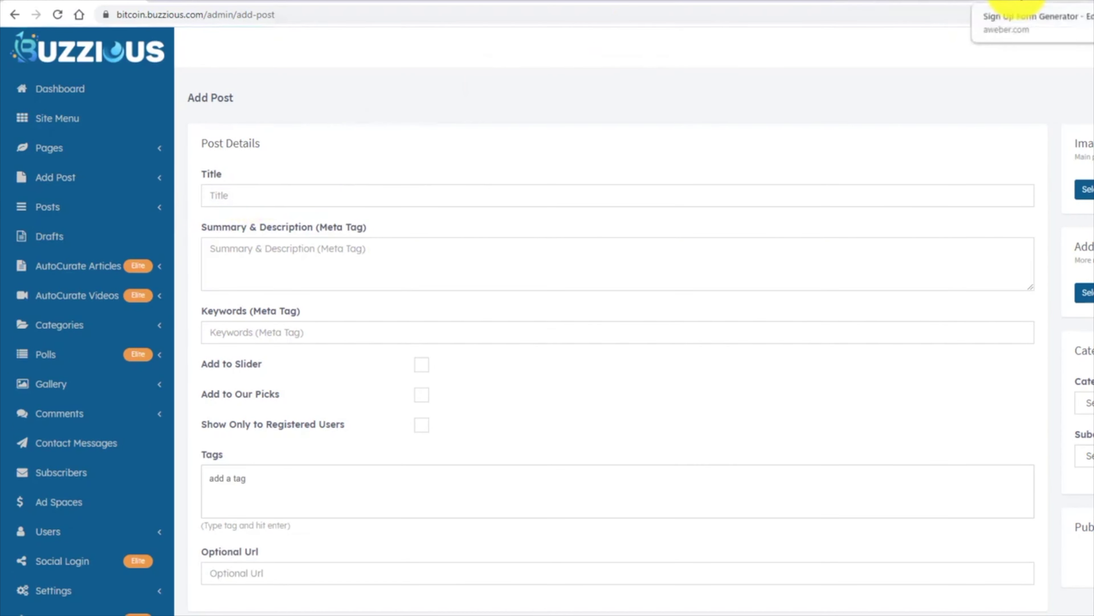
Step: Open amazon.com in a new browser tab, search for "bitcoin" and open the Bitcoin Commemorative Coin 24K Gold Plated product page
key("ctrl+t")
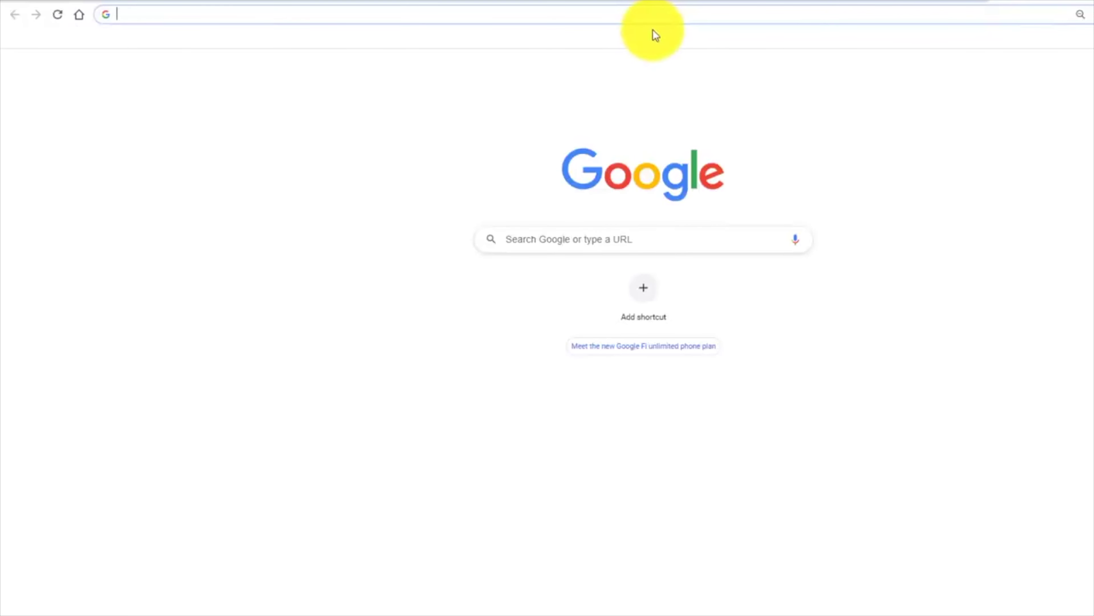
type("amazon.com")
key("Return")
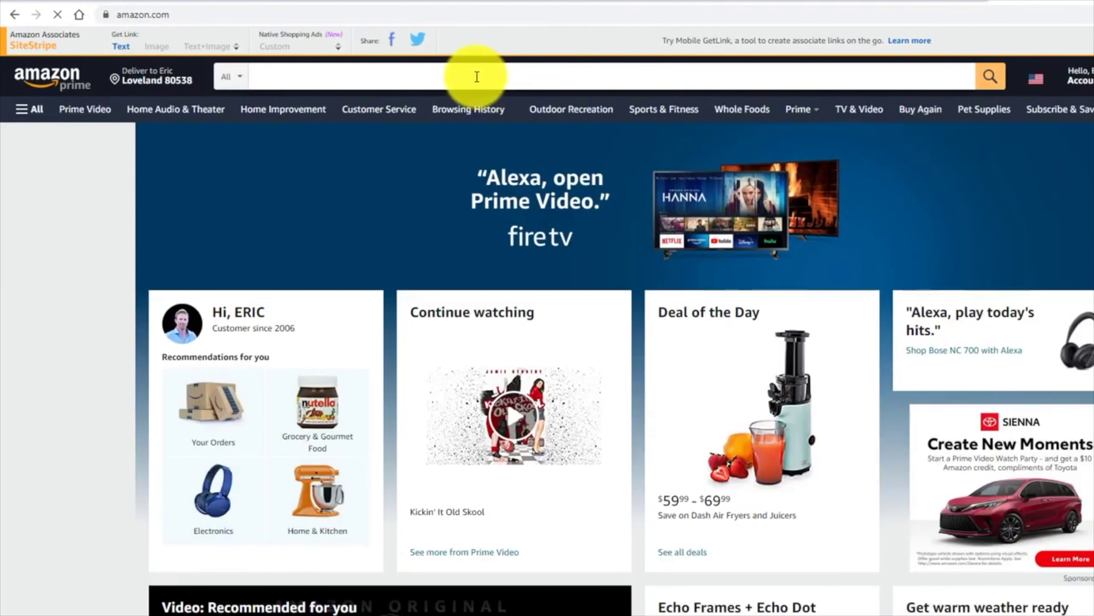
left_click(477, 77)
type("bitcoin")
key("Return")
left_click(757, 175)
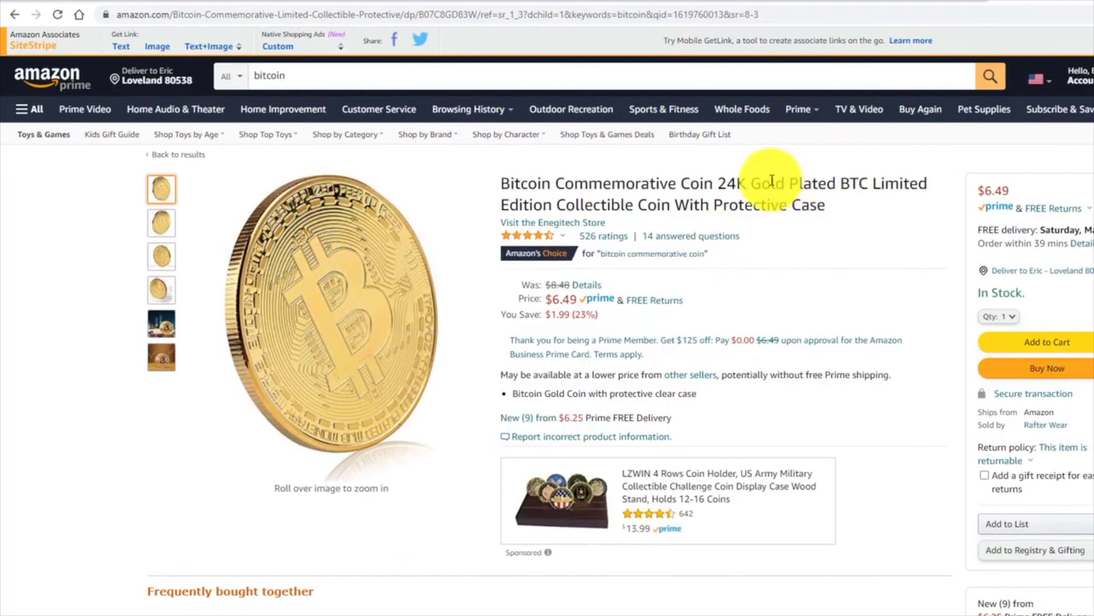
Step: Copy the product name "Bitcoin Commemorative Coin 24K Gold Plated BTC Limited Edition Collectible Coin" from Amazon into the new post's title
left_click_drag(504, 181, 670, 206)
key("ctrl+c")
left_click(53, 3)
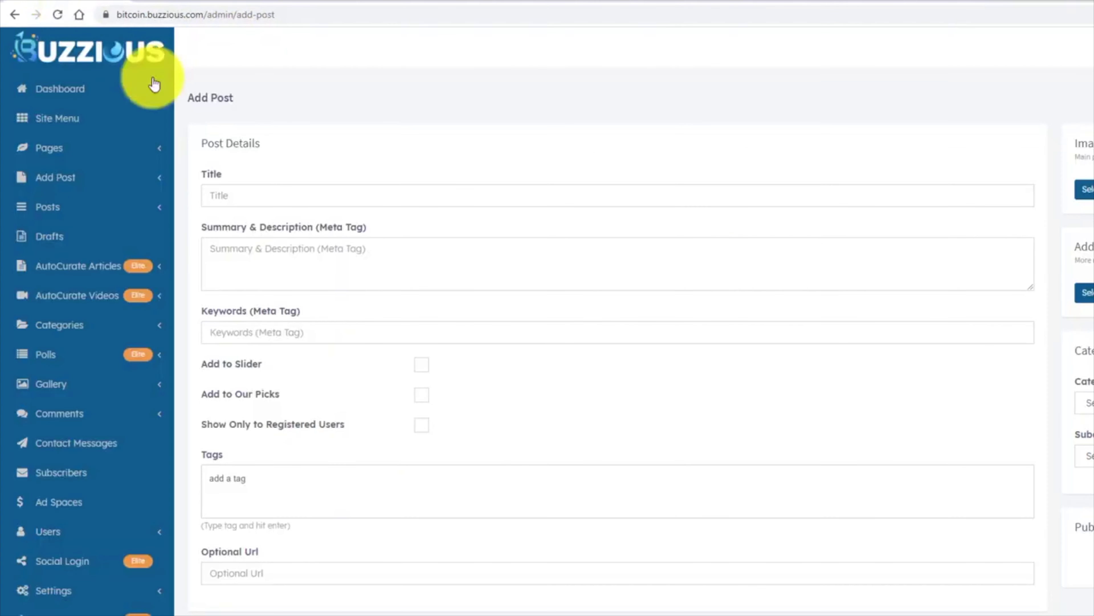
left_click(252, 194)
key("ctrl+v")
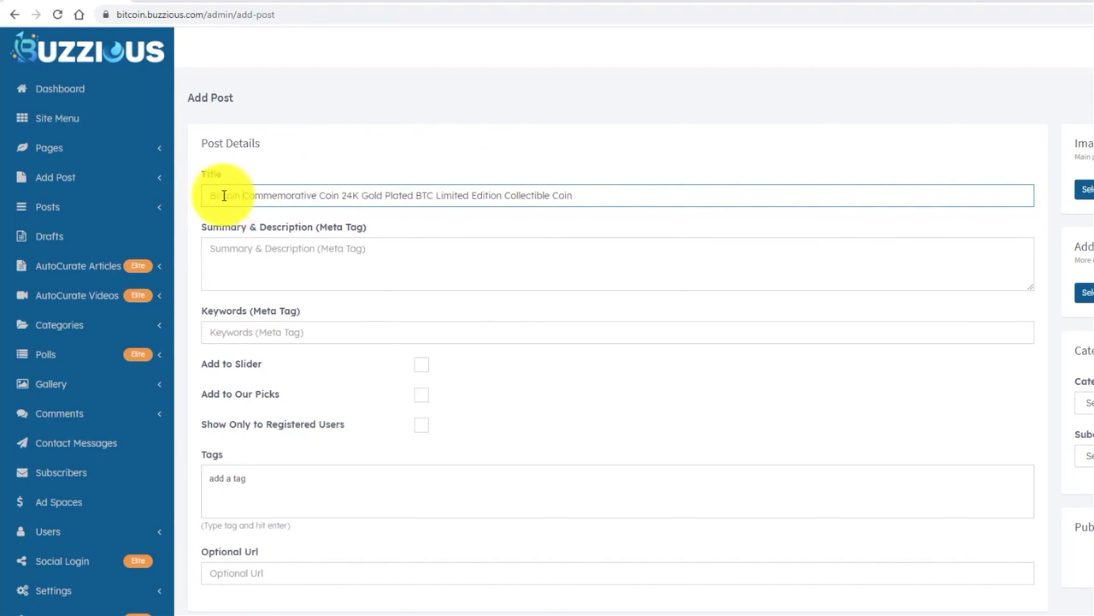
Step: Copy the text of the "Cool novelty, but quality is inconsistent." customer review from Amazon into the new post's content
left_click(1034, 1)
scroll(646, 301, "down", 20)
left_click_drag(441, 211, 828, 345)
key("ctrl+c")
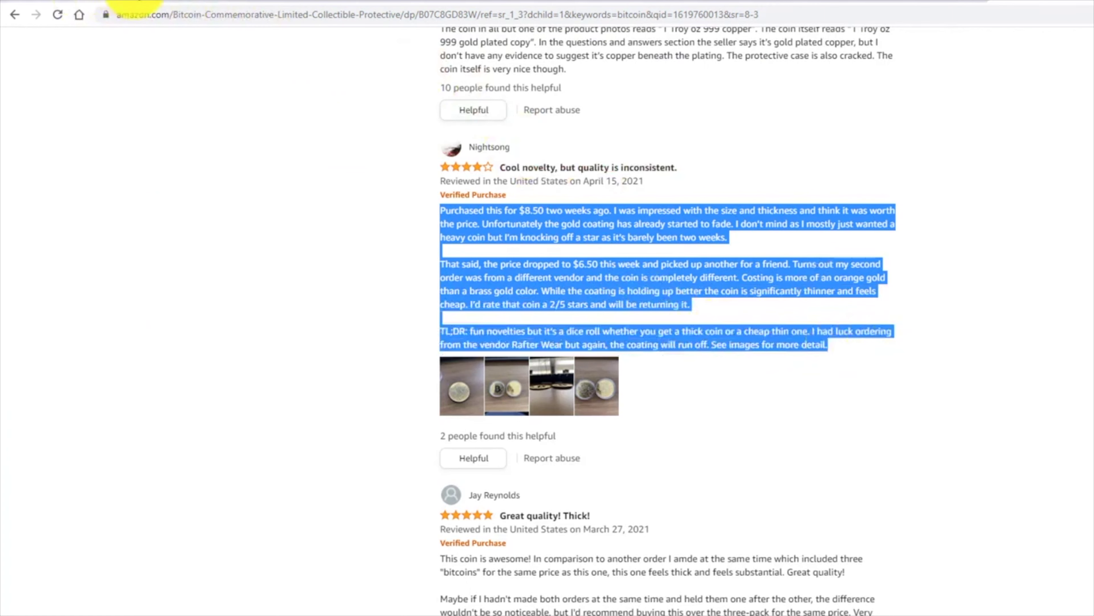
left_click(138, 3)
left_click(272, 364)
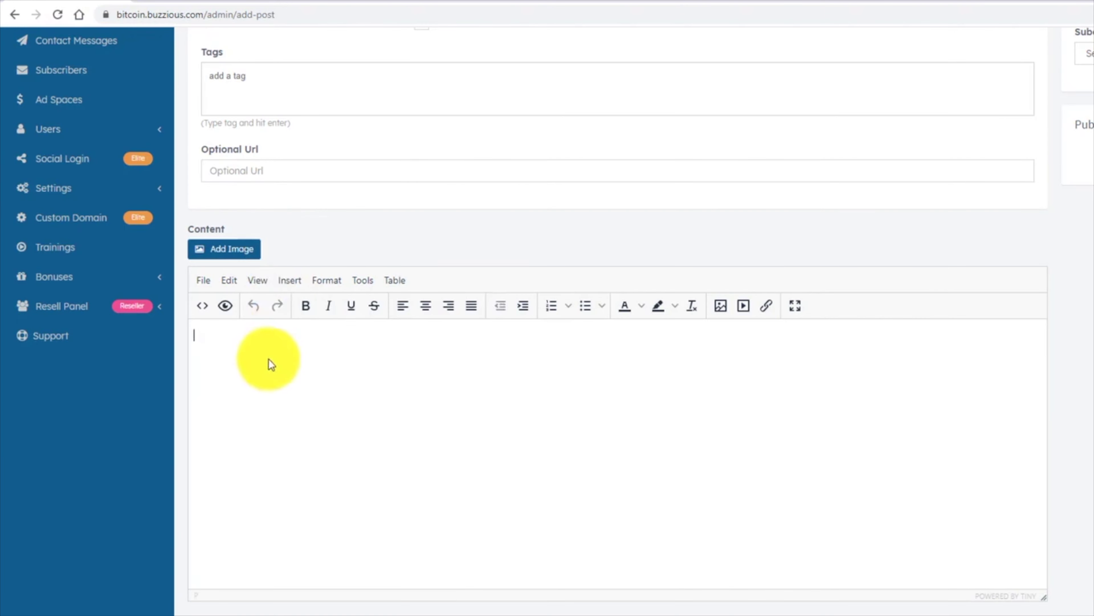
key("ctrl+v")
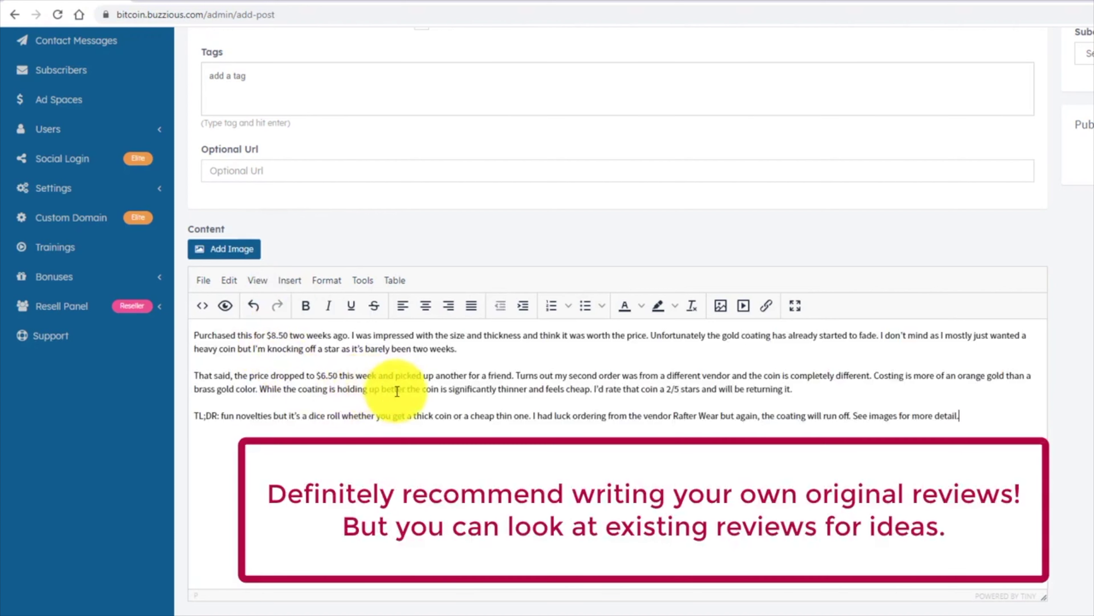
key("Return")
left_click(221, 417)
Step: Open the expanded view of the coin's main product image on Amazon and save the image to the computer
scroll(855, 391, "up", 10)
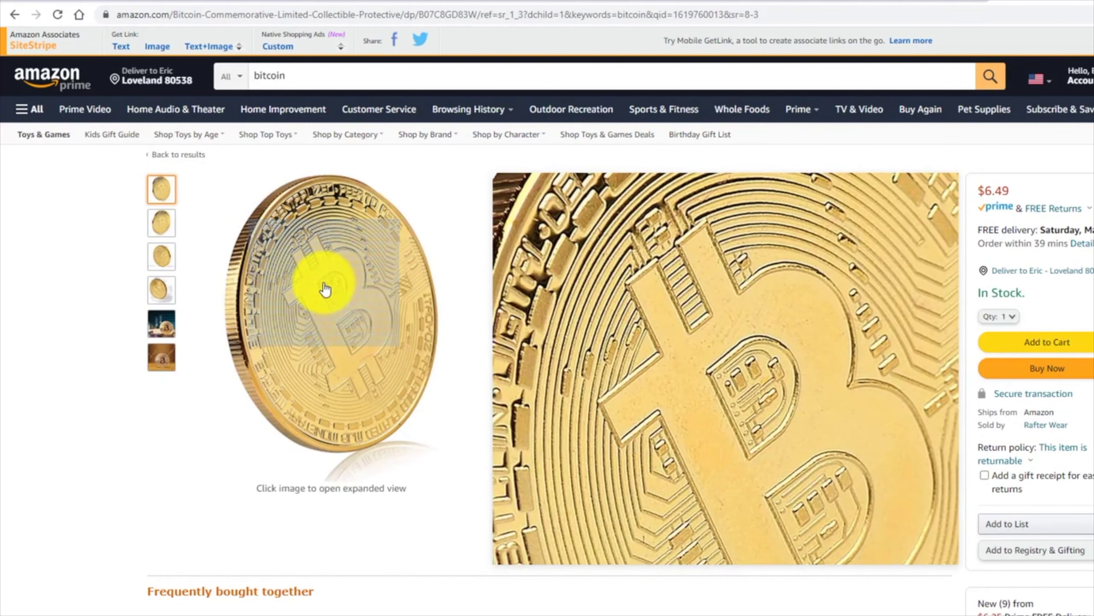
right_click(327, 288)
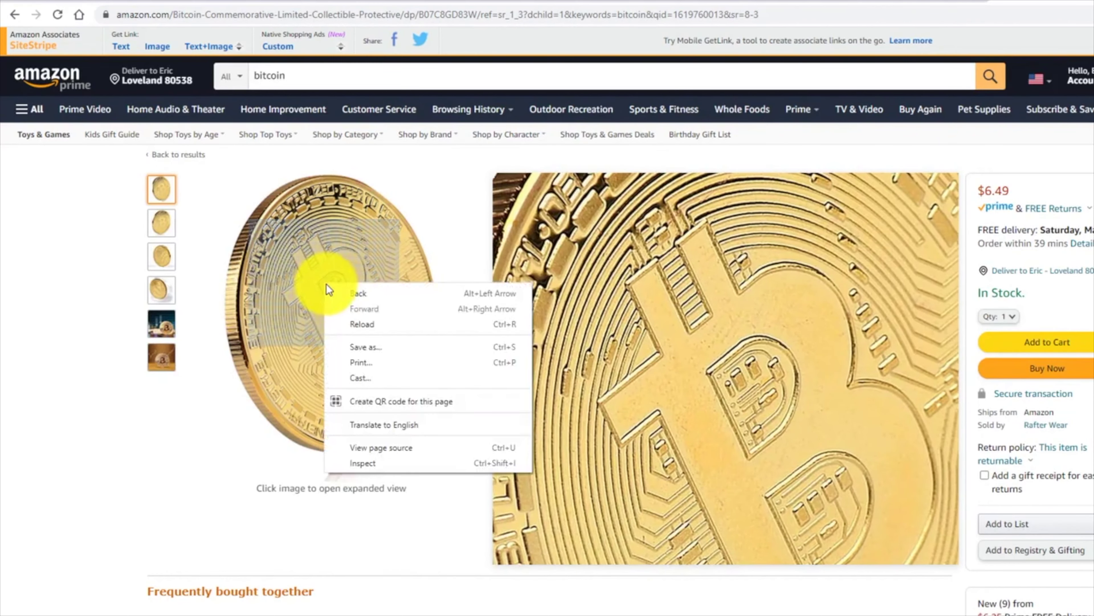
left_click(618, 304)
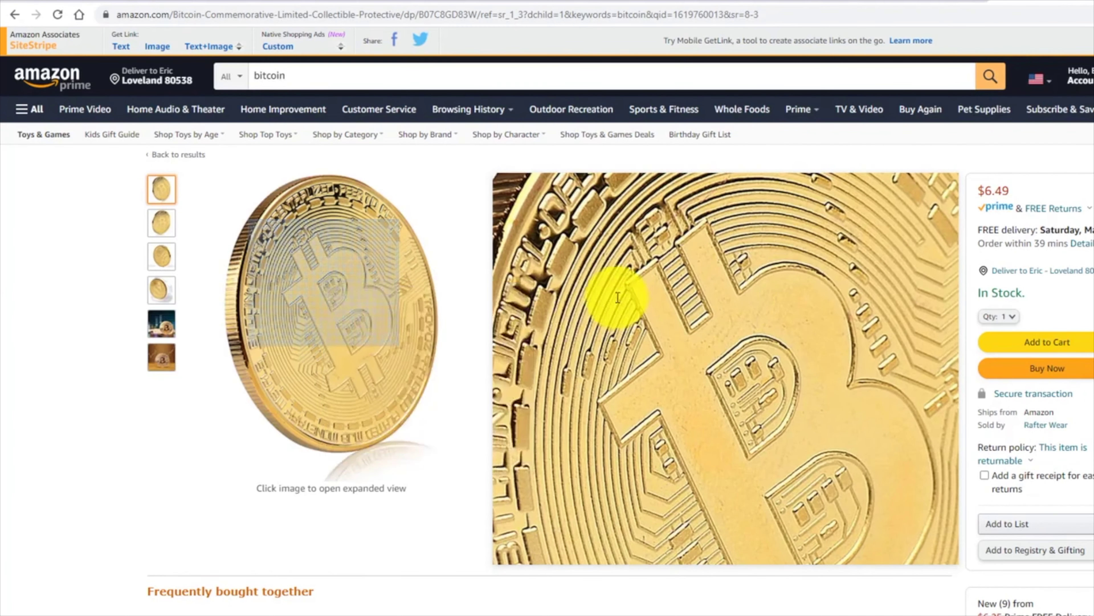
right_click(608, 298)
left_click(376, 293)
right_click(474, 297)
left_click(498, 318)
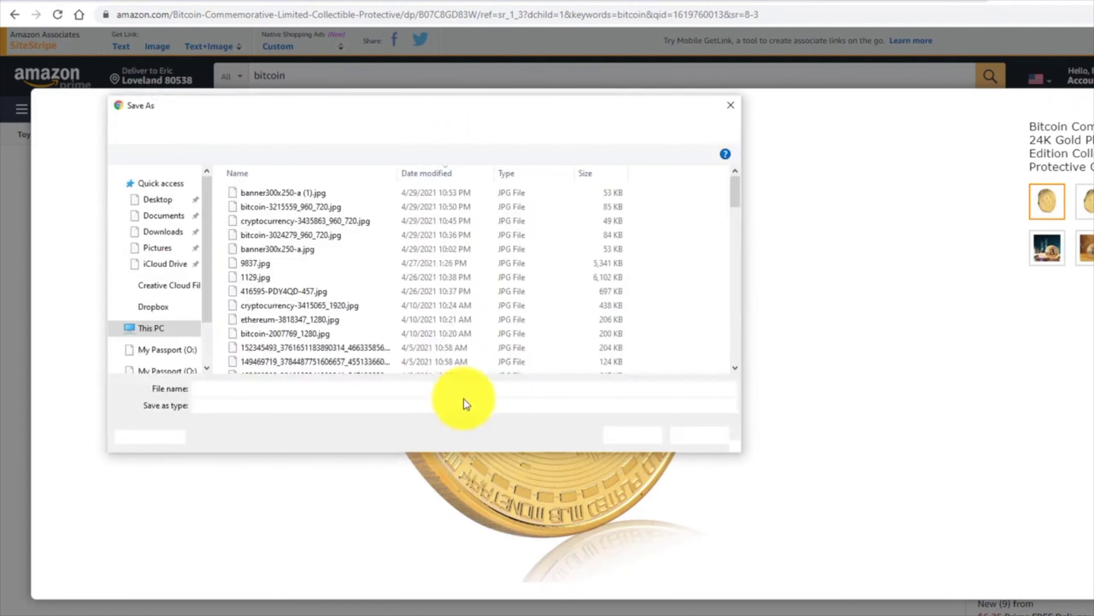
left_click(631, 434)
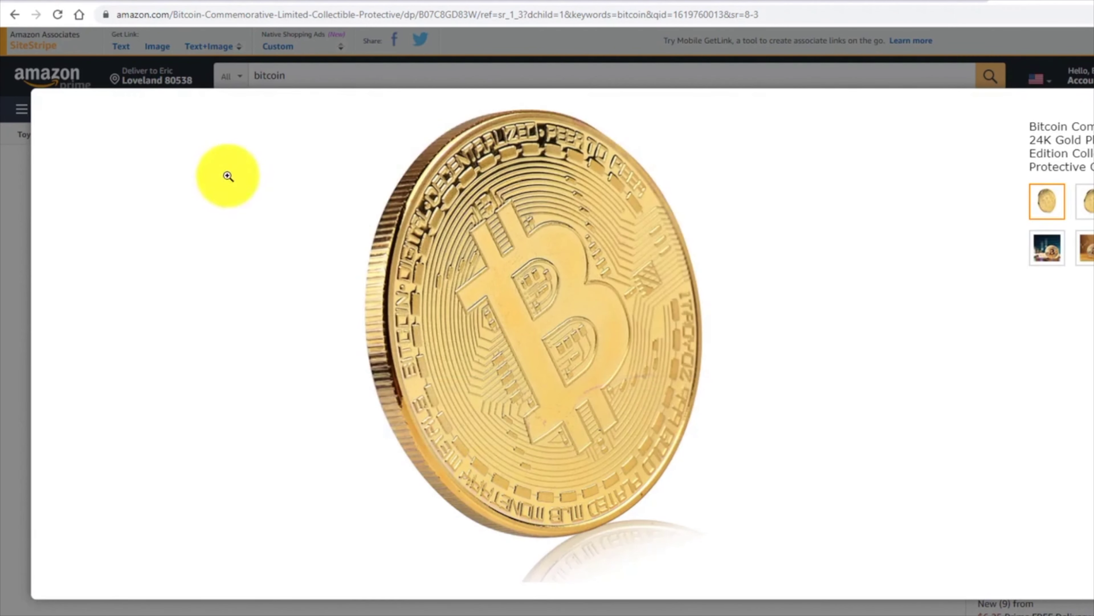
Step: Return to the post draft and check the pasted review text in its content
left_click(69, 2)
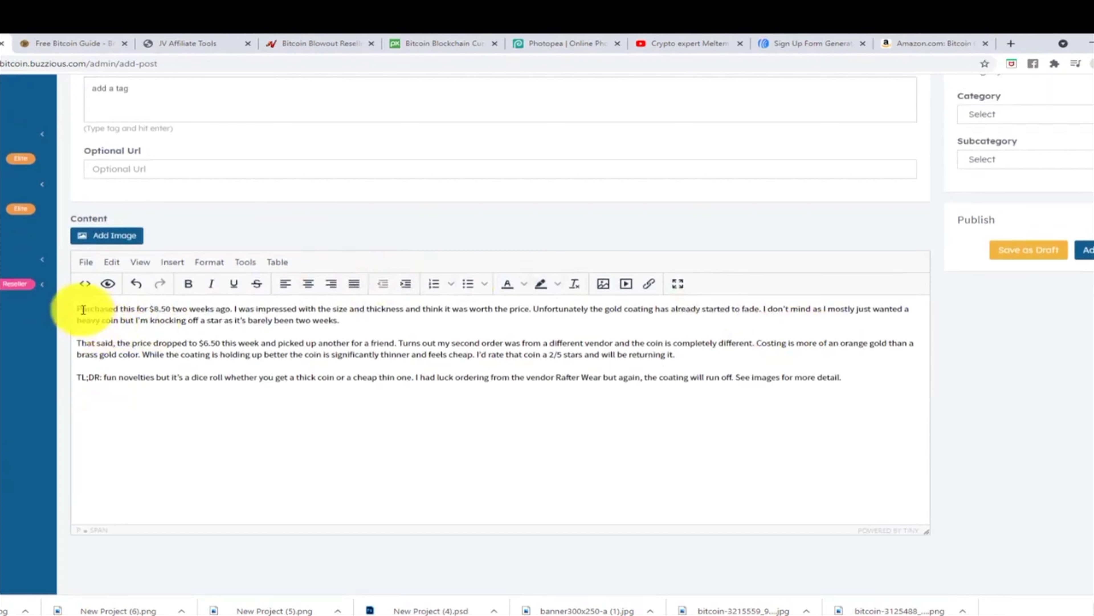
left_click(77, 309)
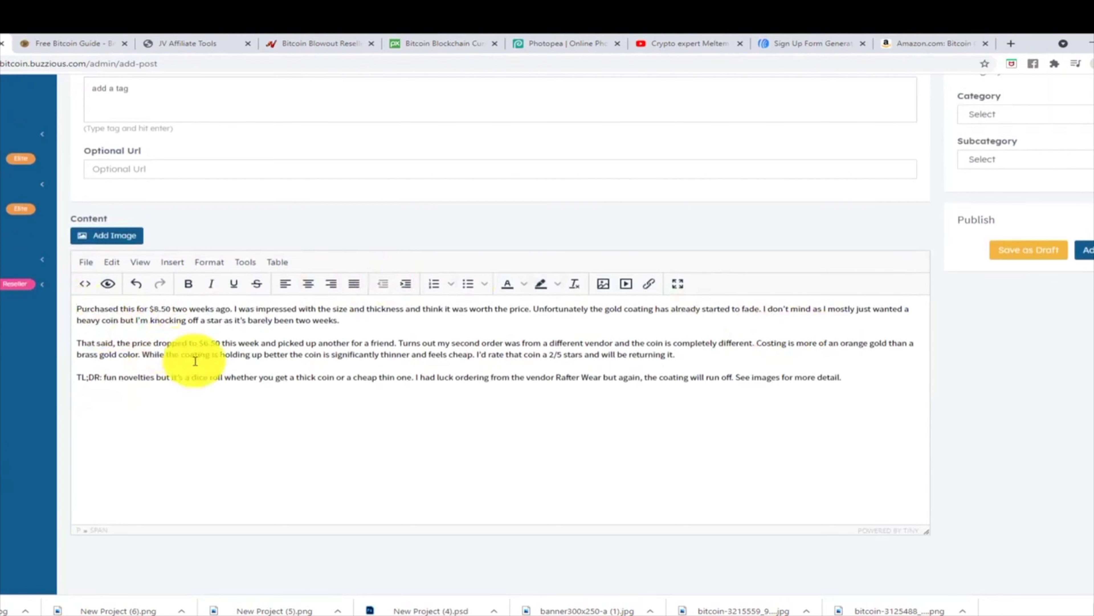
left_click(171, 396)
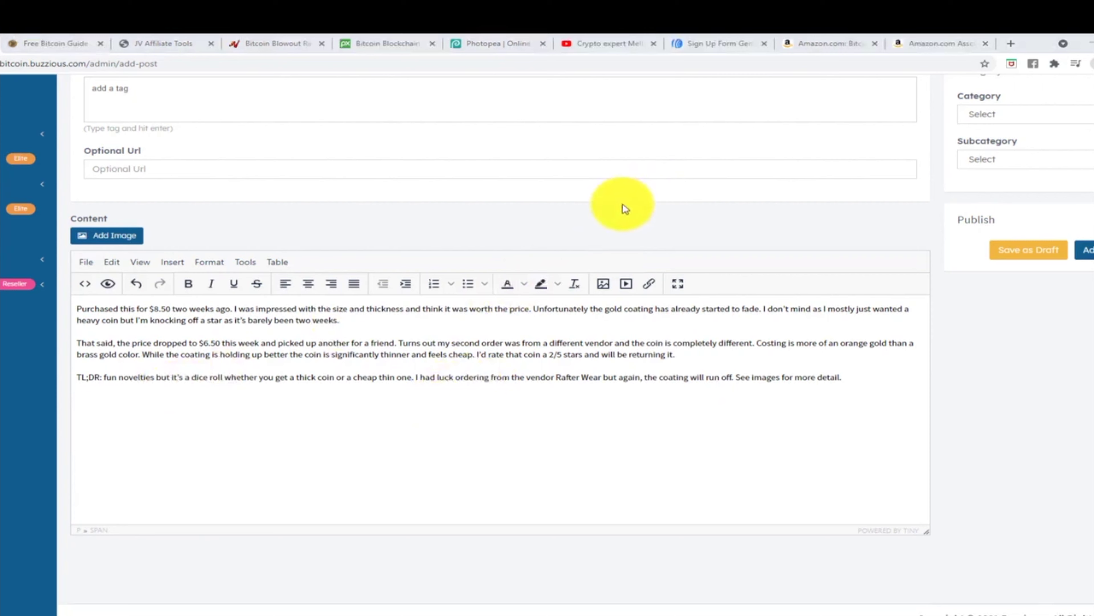
Step: Copy the coin's ASIN B07C8GD83W from its Amazon page address and search for it in the Amazon Associates product links
left_click(939, 42)
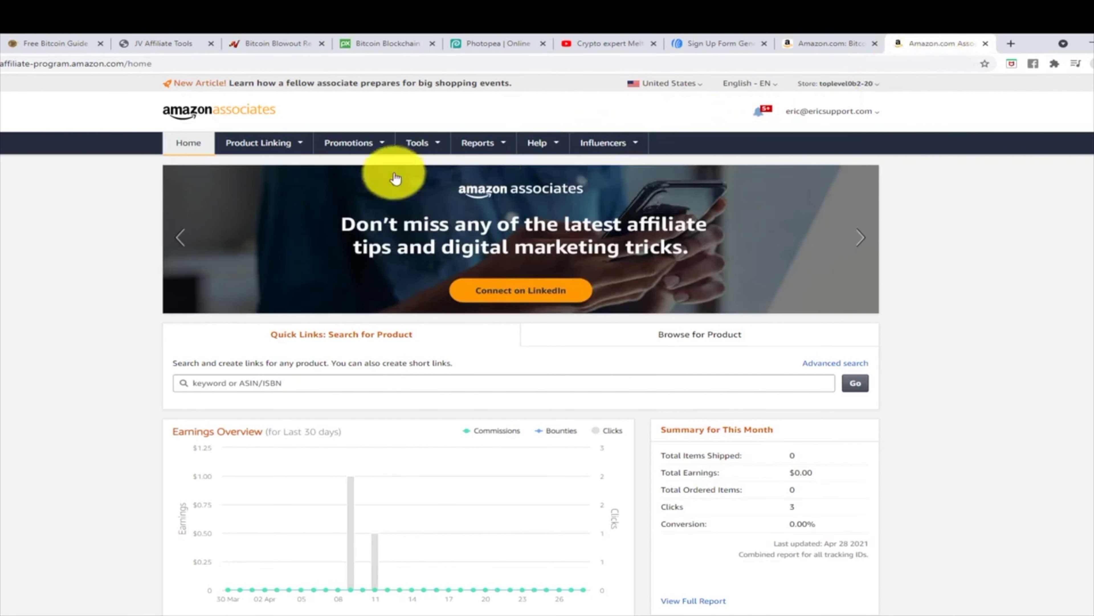
mouse_move(276, 142)
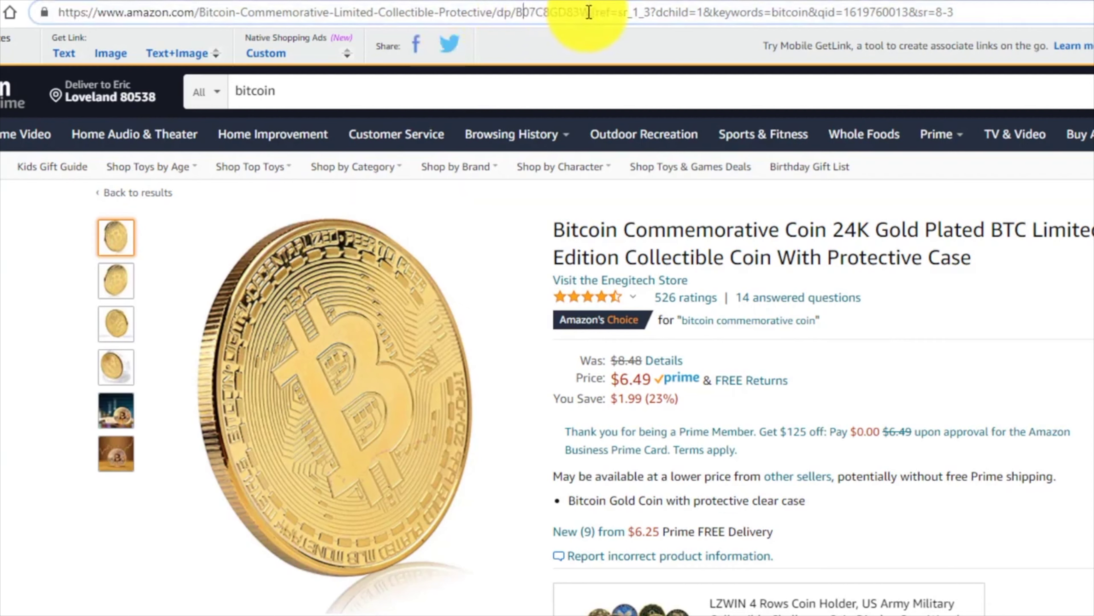
left_click_drag(590, 12, 516, 12)
key("ctrl+c")
key("ctrl+Tab")
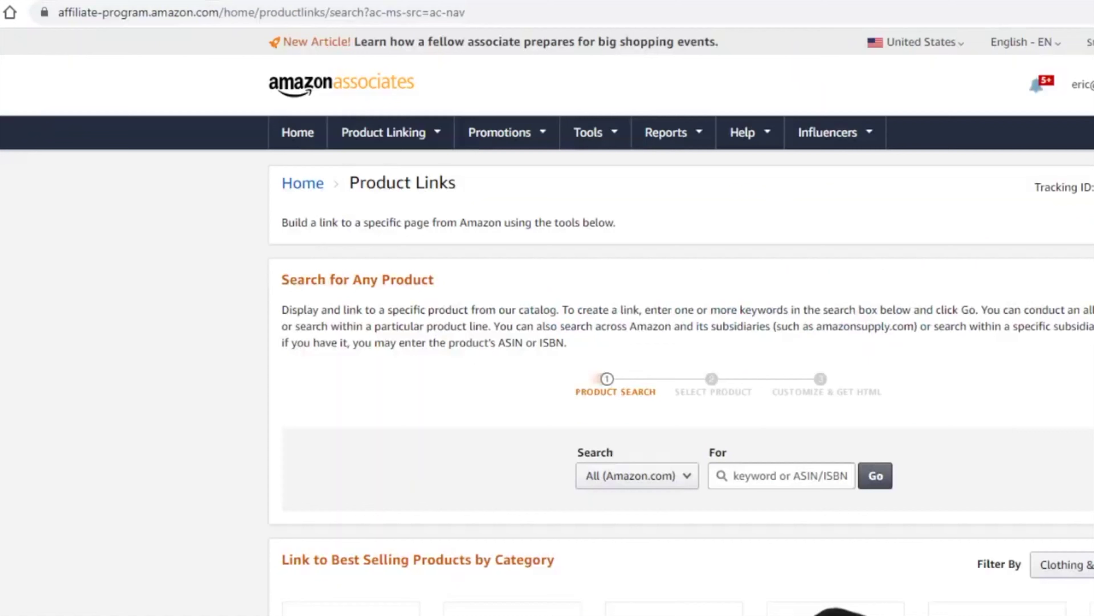
left_click(744, 475)
key("ctrl+v")
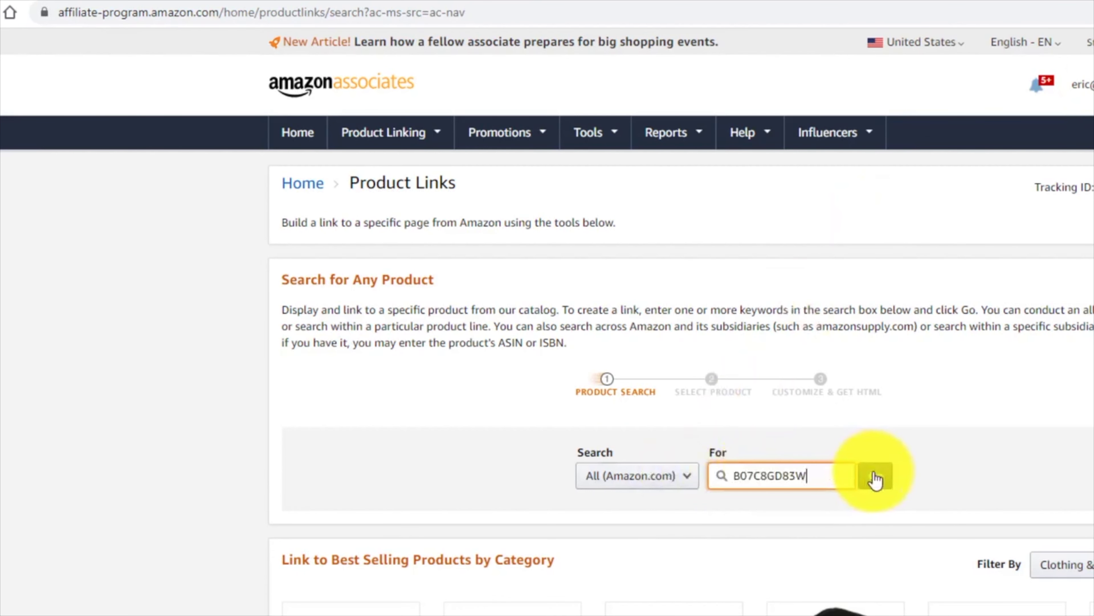
left_click(875, 476)
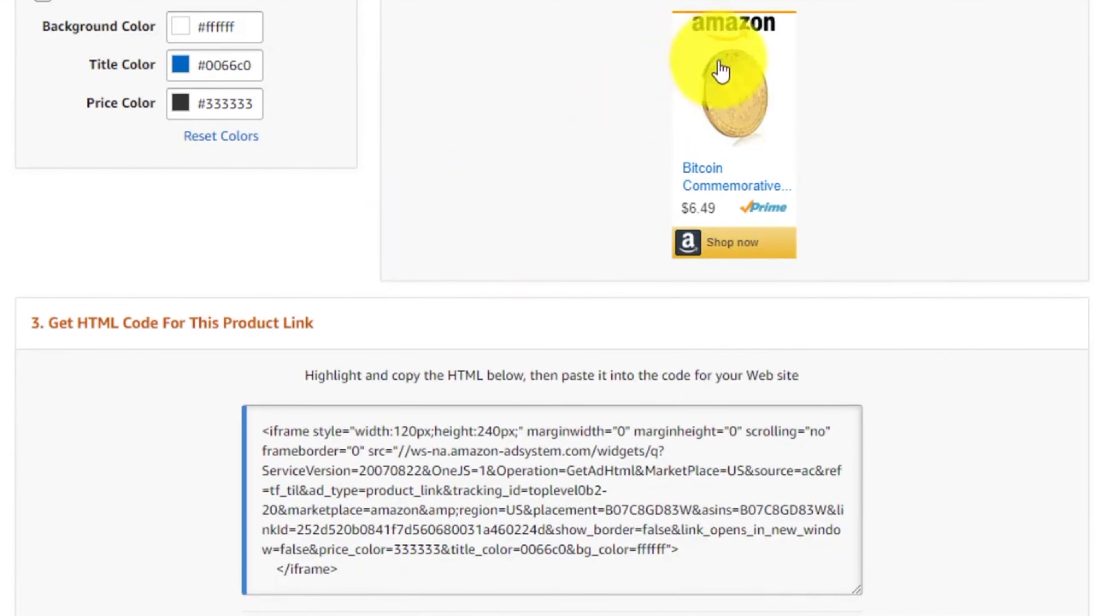
Step: Copy the HTML iframe code of the coin's product link into the post's source code below the review and save it
scroll(511, 269, "down", 4)
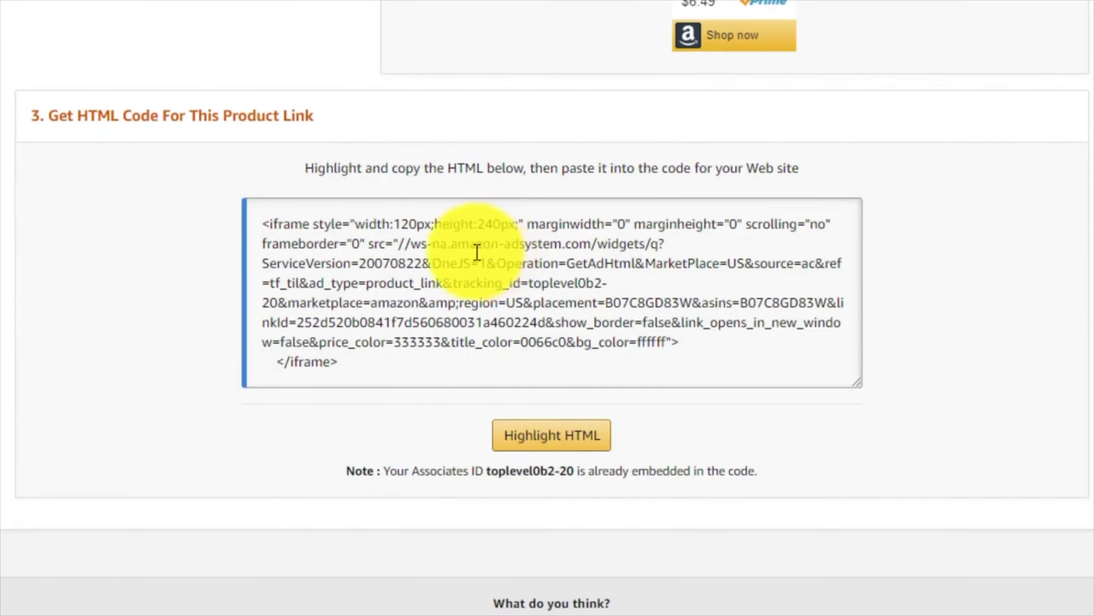
left_click(383, 252)
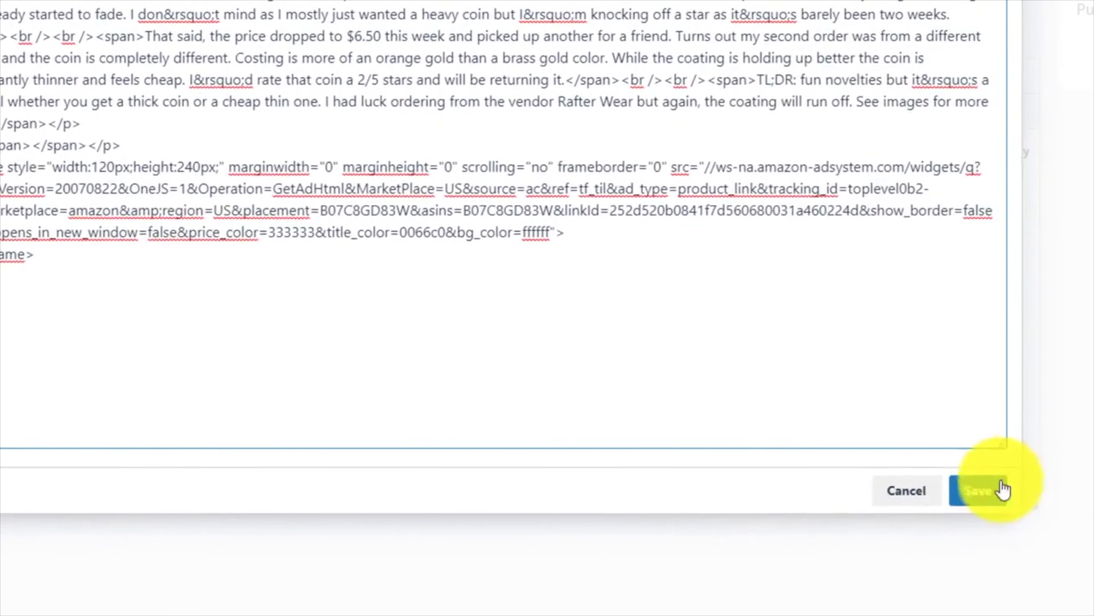
left_click(1000, 485)
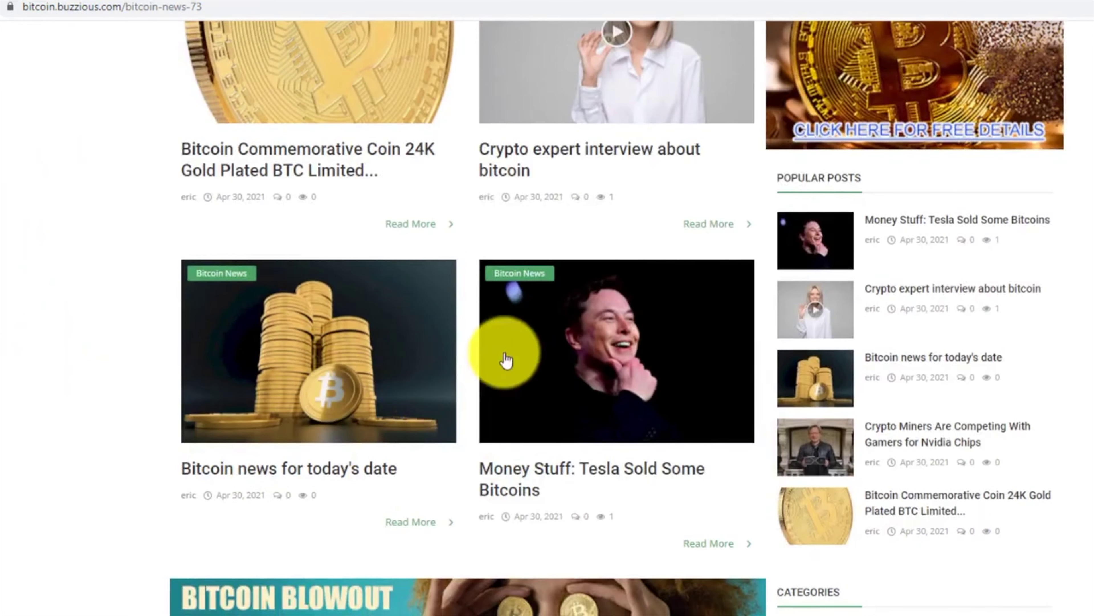
Step: Open the published Bitcoin Commemorative Coin post from the Bitcoin News category and examine its image, review text and Amazon product ad
scroll(644, 245, "up", 5)
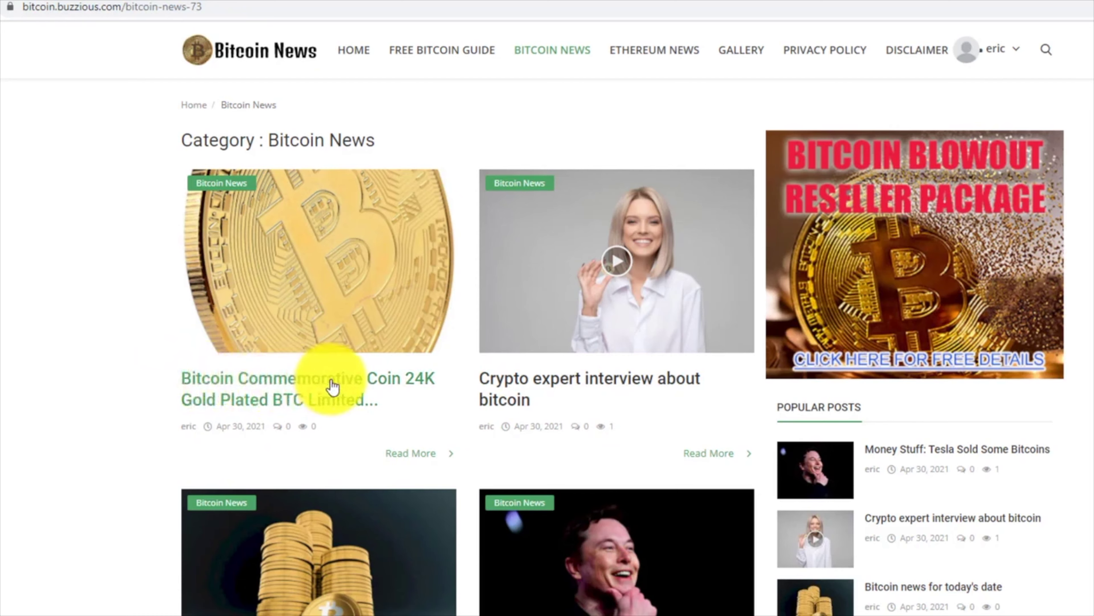
left_click(208, 379)
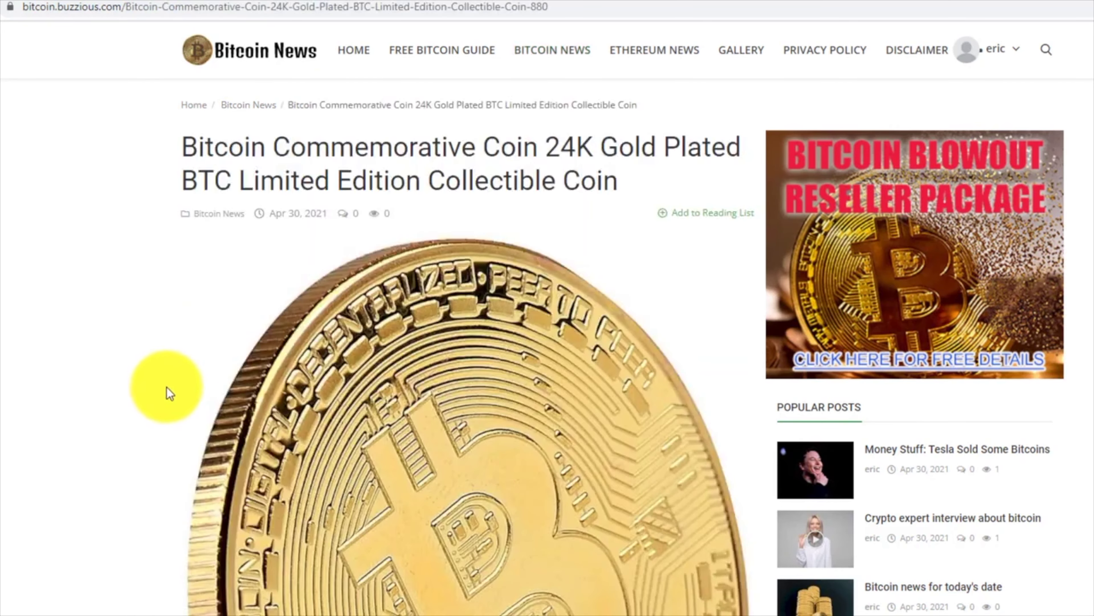
scroll(171, 391, "down", 15)
scroll(301, 370, "down", 5)
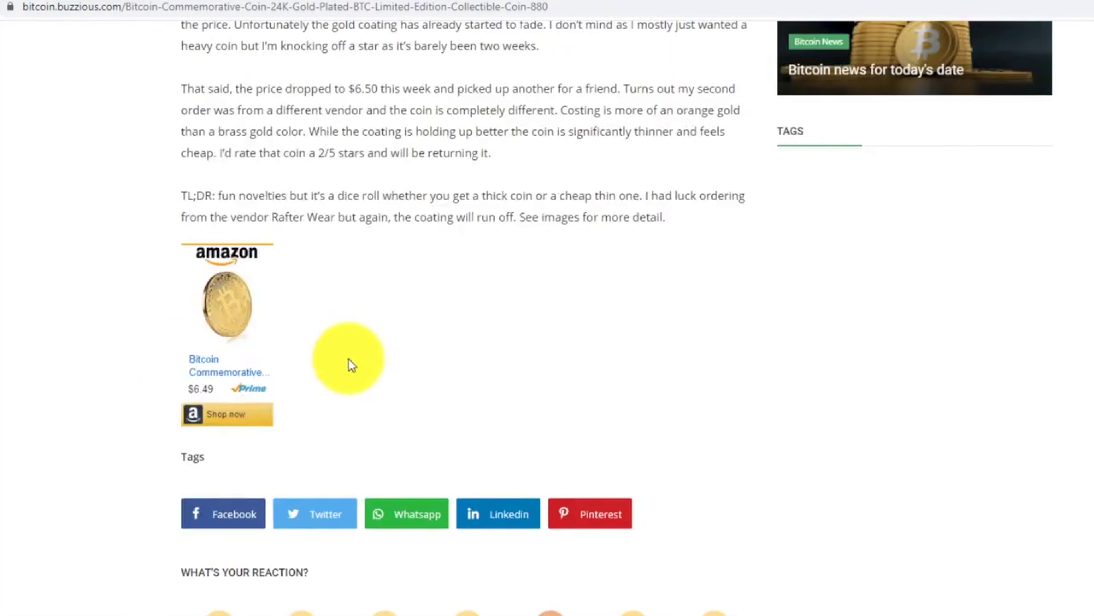
scroll(352, 365, "up", 12)
scroll(301, 364, "down", 8)
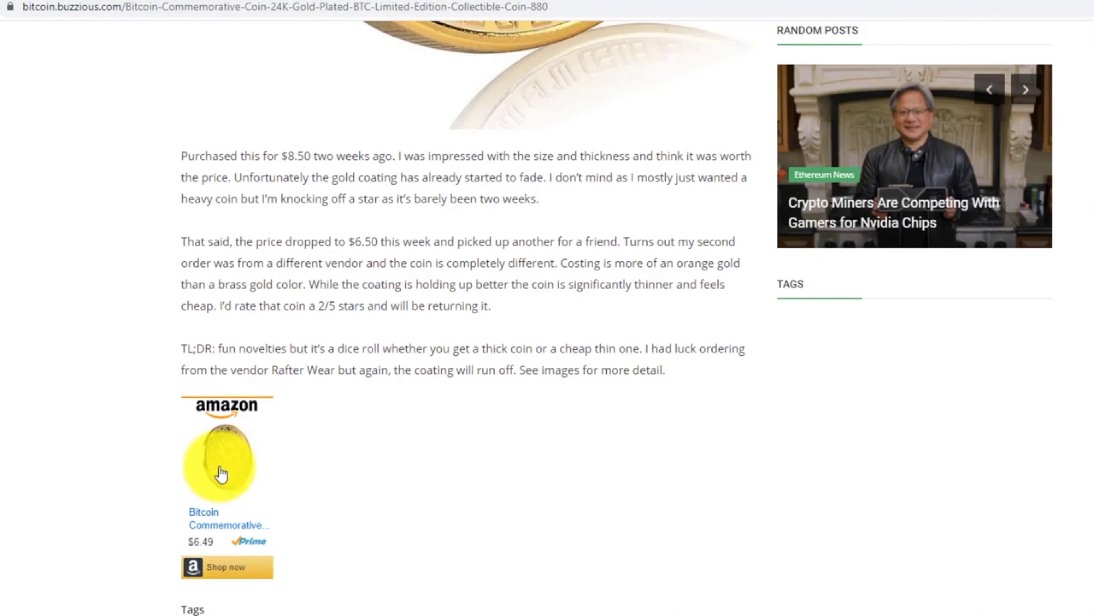
scroll(194, 448, "up", 15)
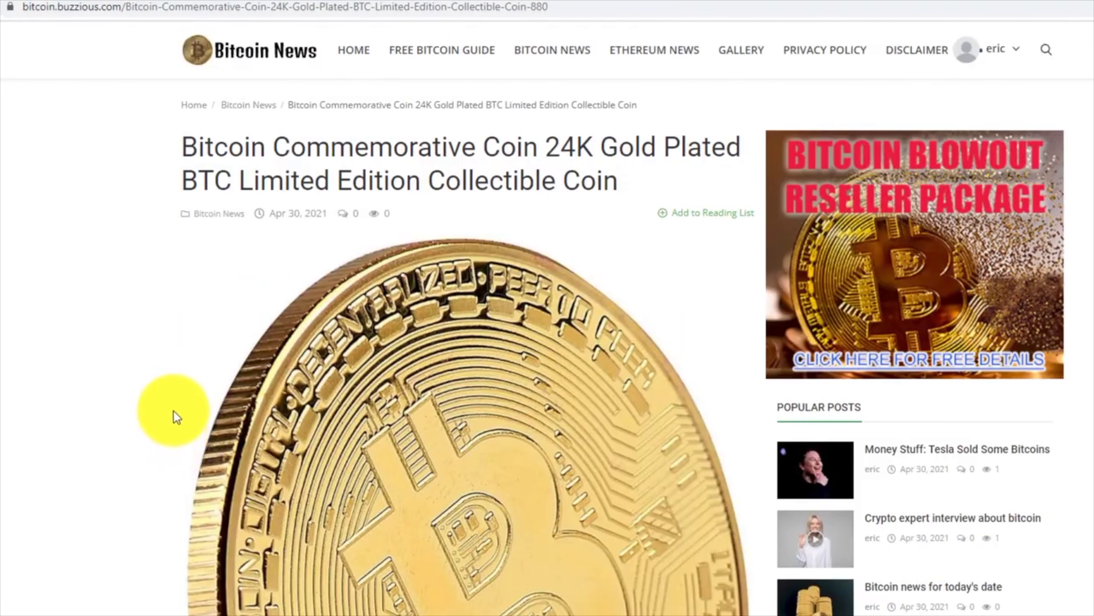
scroll(82, 367, "down", 4)
scroll(74, 412, "down", 12)
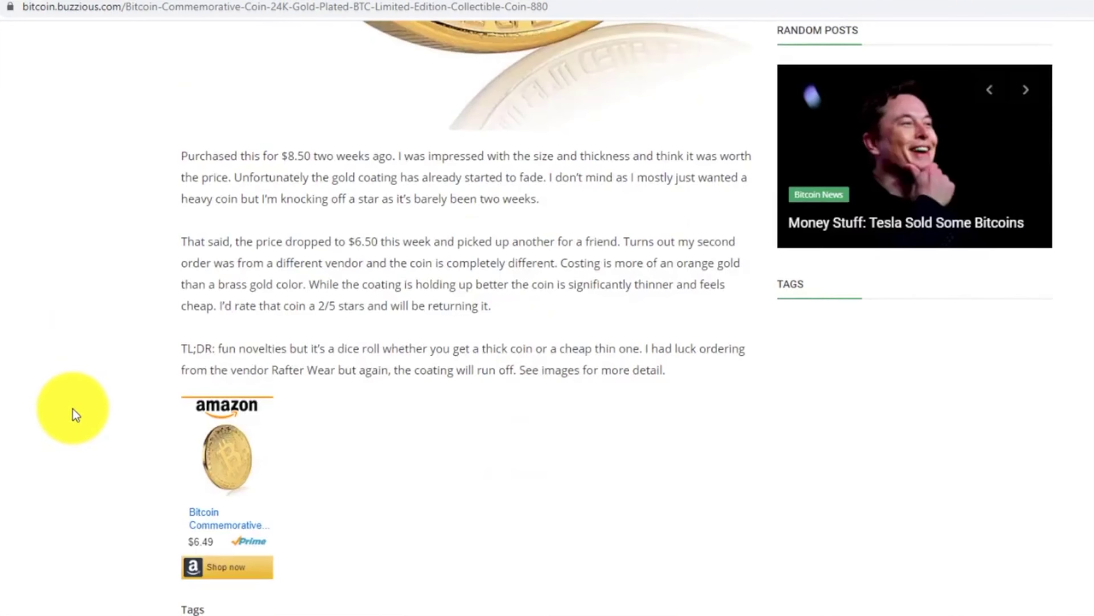
scroll(71, 426, "up", 10)
scroll(76, 438, "up", 6)
scroll(73, 440, "down", 10)
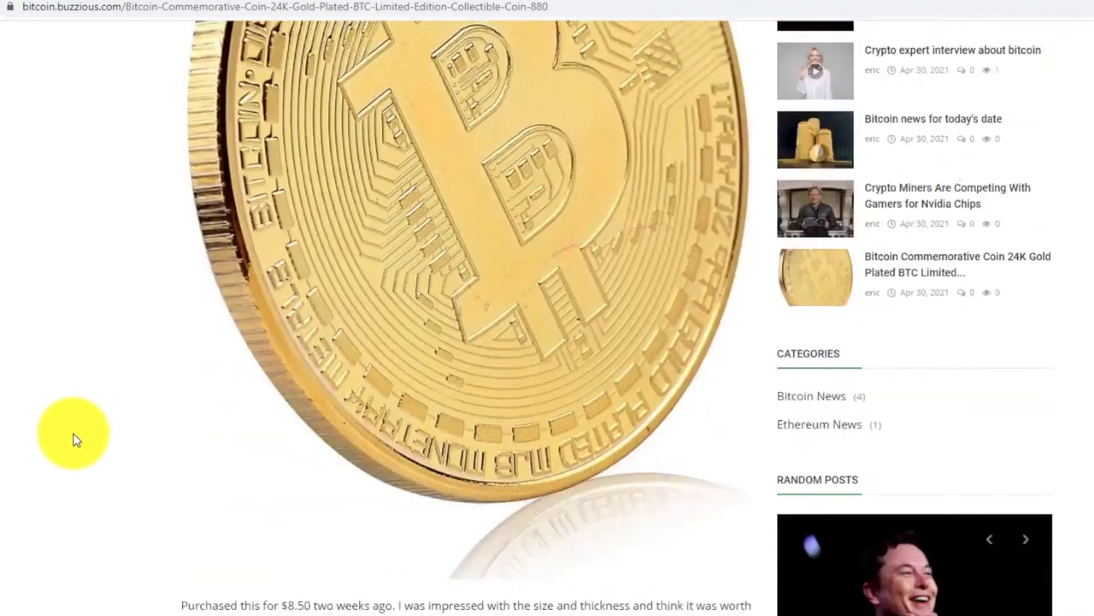
Step: Look through the published coin post again, from its title and large image to the review text beneath it
scroll(95, 414, "down", 8)
scroll(92, 429, "up", 12)
scroll(95, 437, "down", 10)
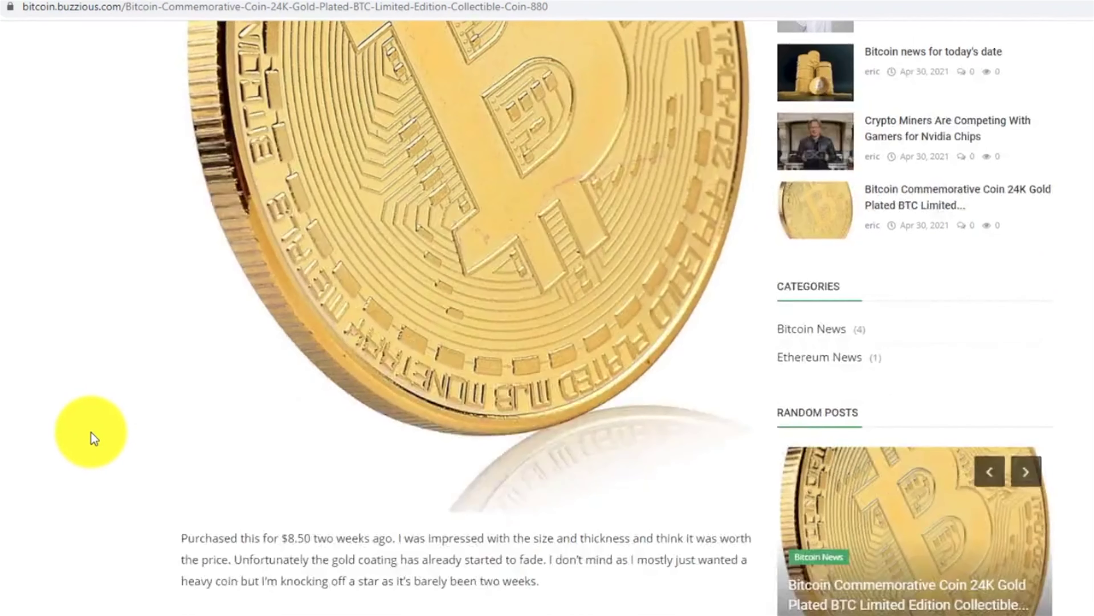
scroll(94, 438, "up", 10)
scroll(91, 435, "down", 8)
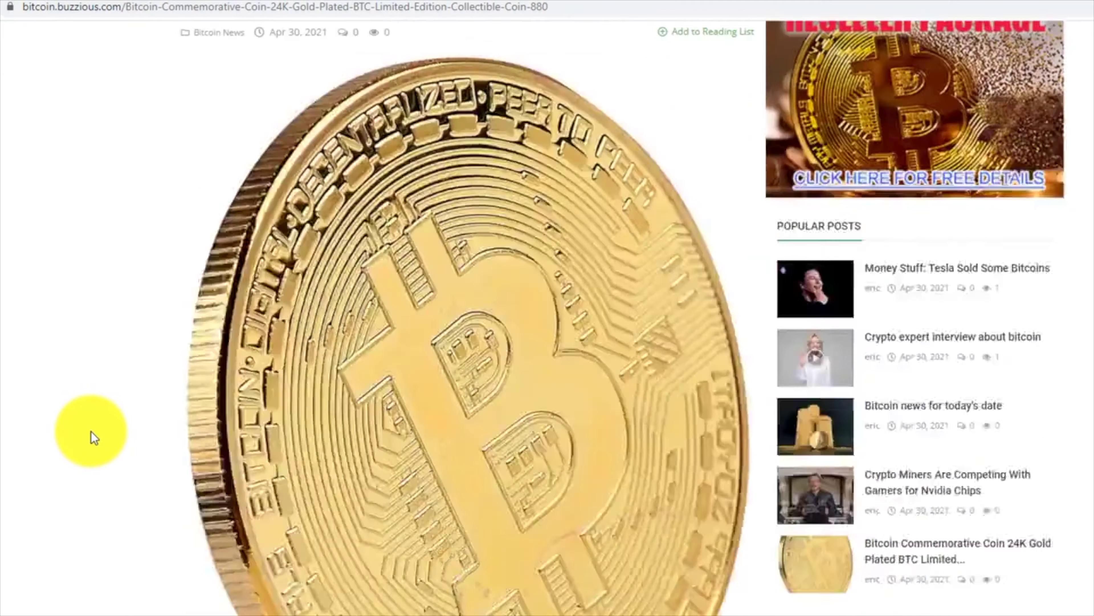
scroll(92, 435, "up", 8)
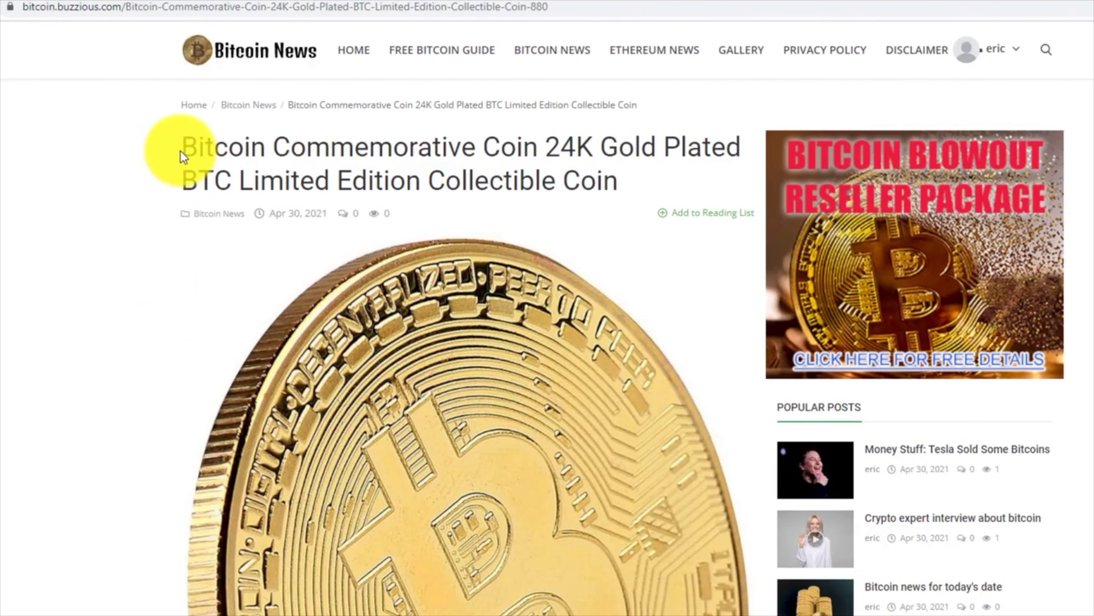
scroll(296, 328, "down", 2)
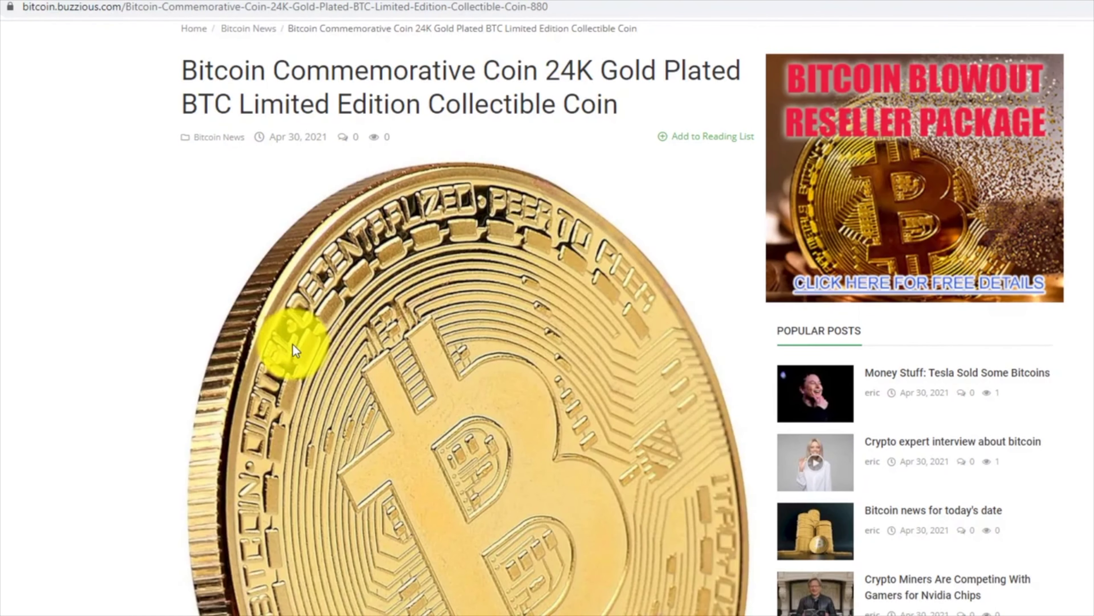
scroll(292, 343, "down", 10)
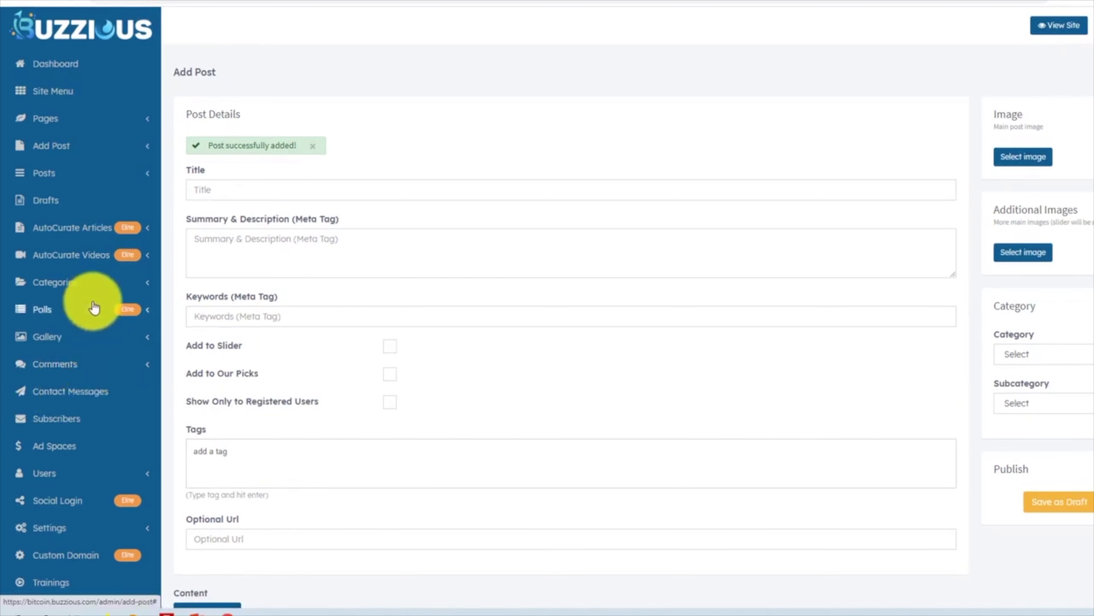
Step: Check the navigation links in the Buzzious site menu settings and open the home page of the live Bitcoin News site
left_click(48, 98)
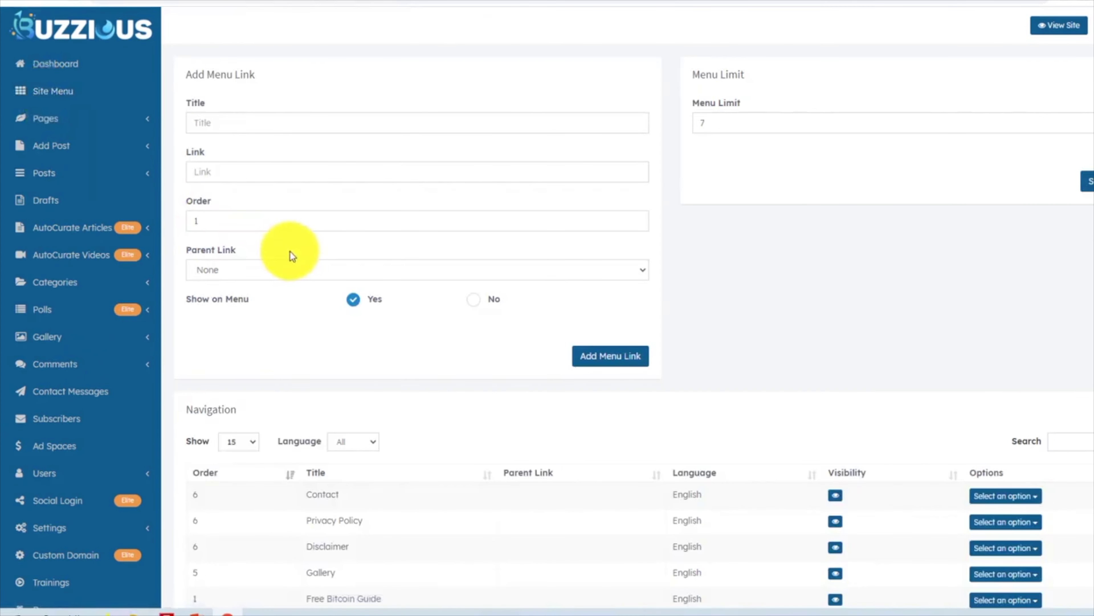
scroll(542, 261, "down", 3)
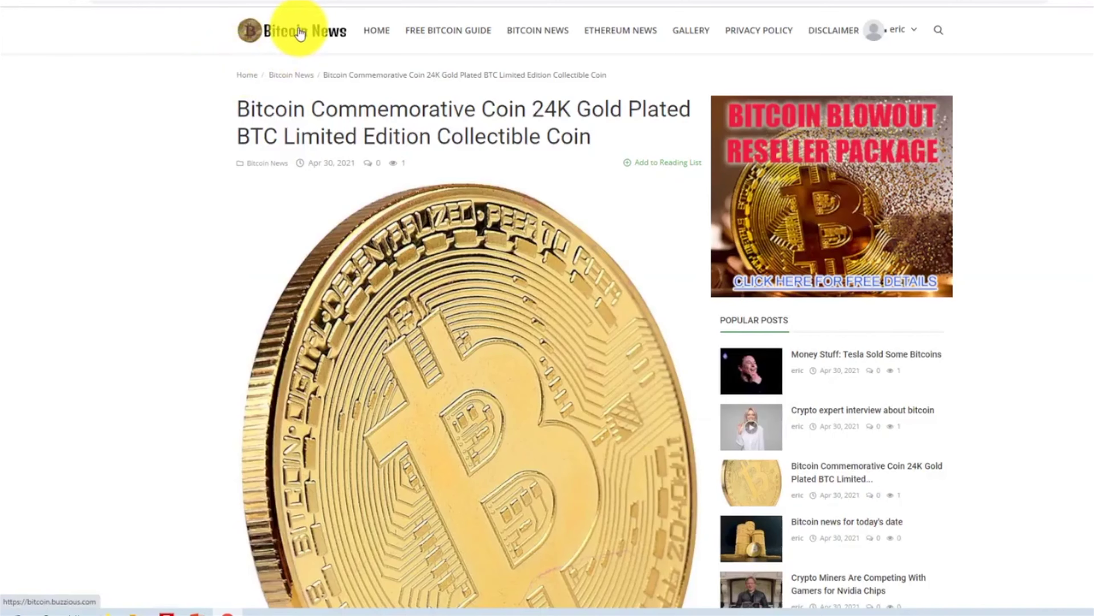
left_click(300, 34)
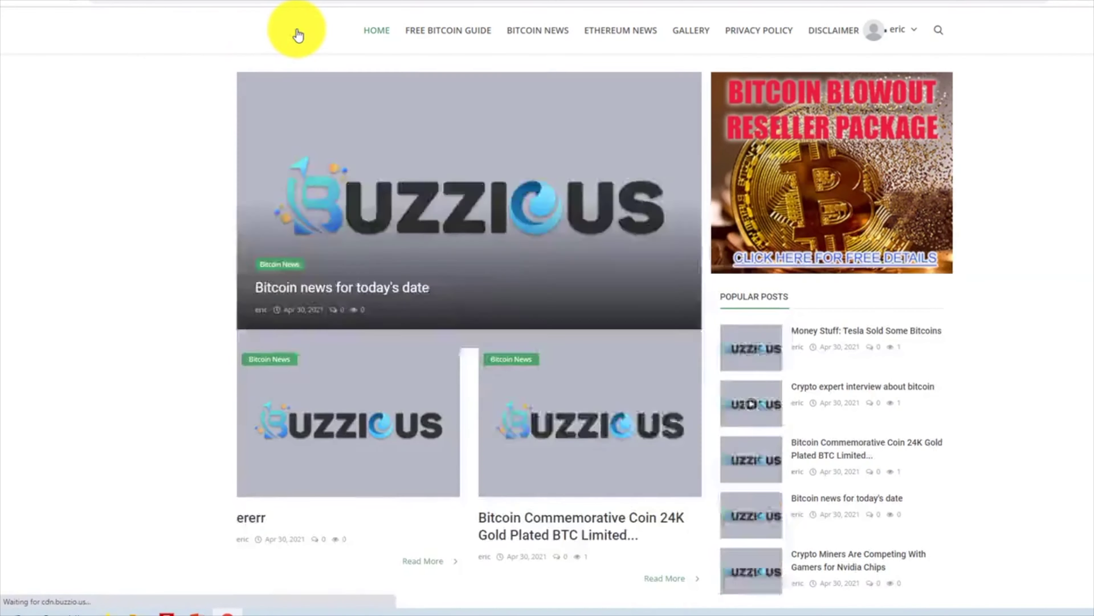